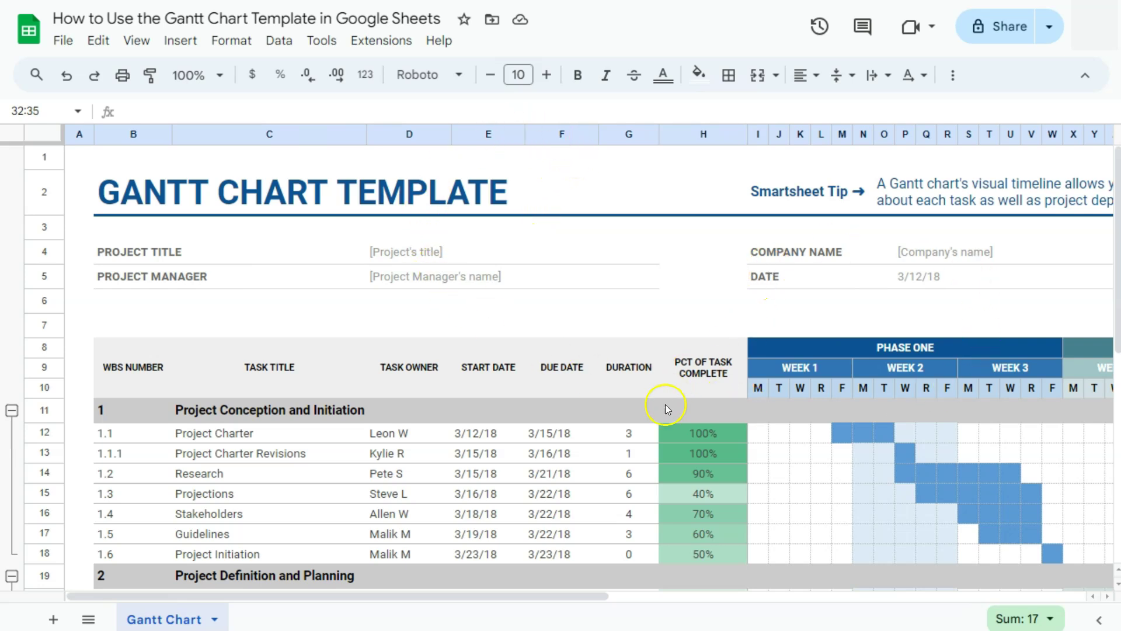
- Open Google Sheets from Drive's Google apps launcher to reach its template gallery
{"action": "mouse_move", "coordinate": [597, 594]}
{"action": "left_mouse_down"}
{"action": "mouse_move", "coordinate": [1049, 611]}
{"action": "mouse_move", "coordinate": [586, 609]}
{"action": "left_mouse_up"}
{"action": "scroll", "coordinate": [641, 460], "scroll_direction": "down", "scroll_amount": 3}
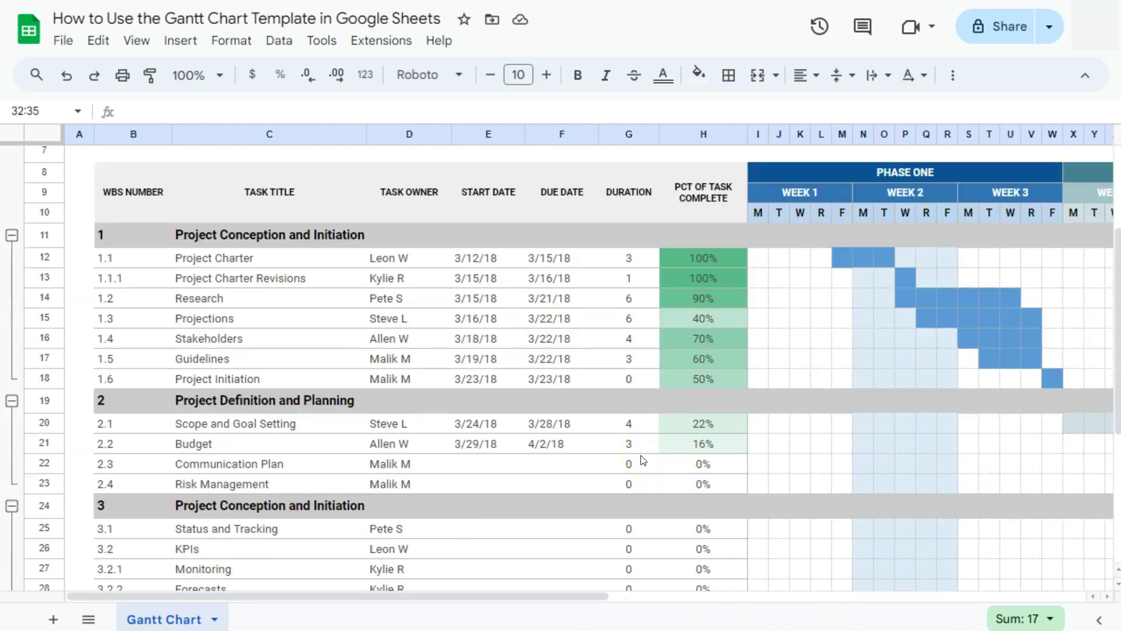
{"action": "scroll", "coordinate": [643, 460], "scroll_direction": "down", "scroll_amount": 2}
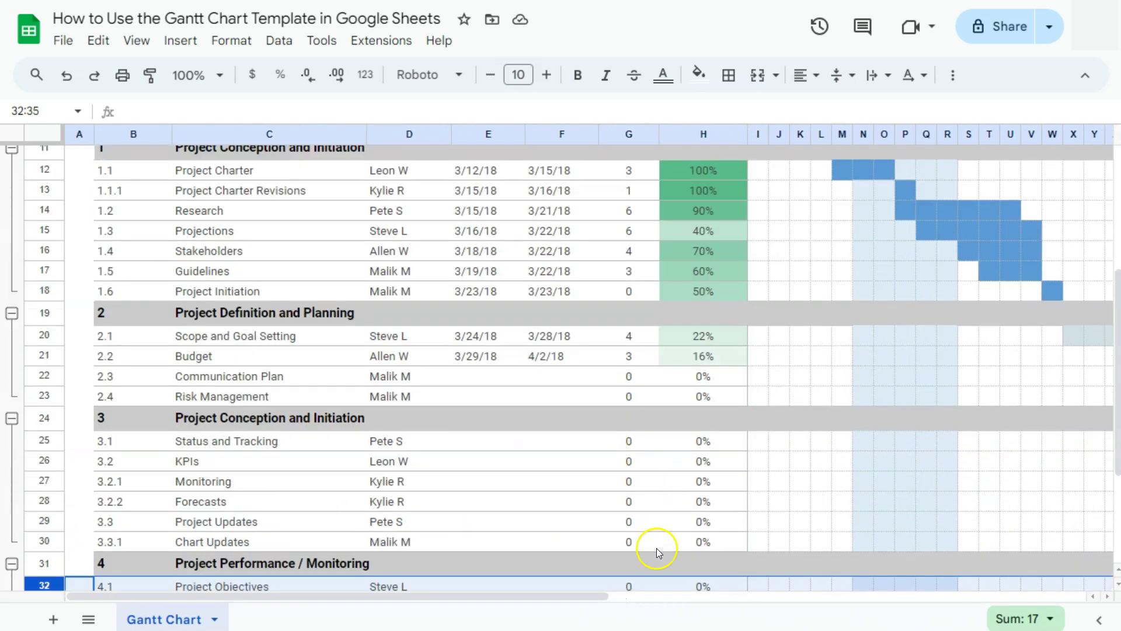
{"action": "left_click_drag", "start_coordinate": [570, 596], "coordinate": [438, 548]}
{"action": "scroll", "coordinate": [480, 325], "scroll_direction": "up", "scroll_amount": 5}
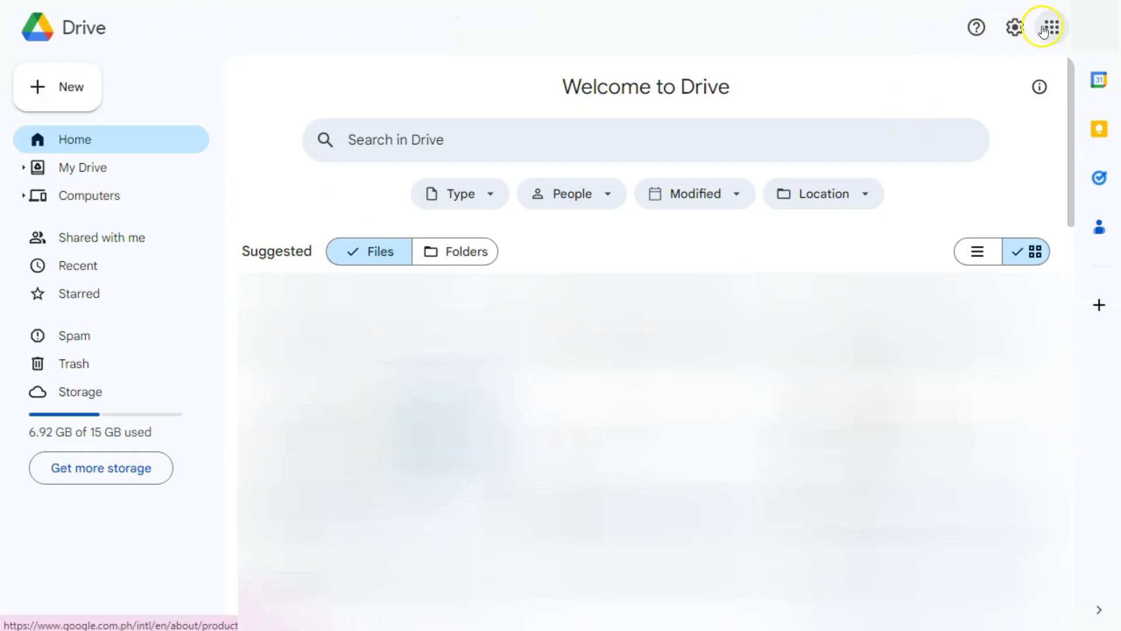
{"action": "left_click", "coordinate": [1051, 29]}
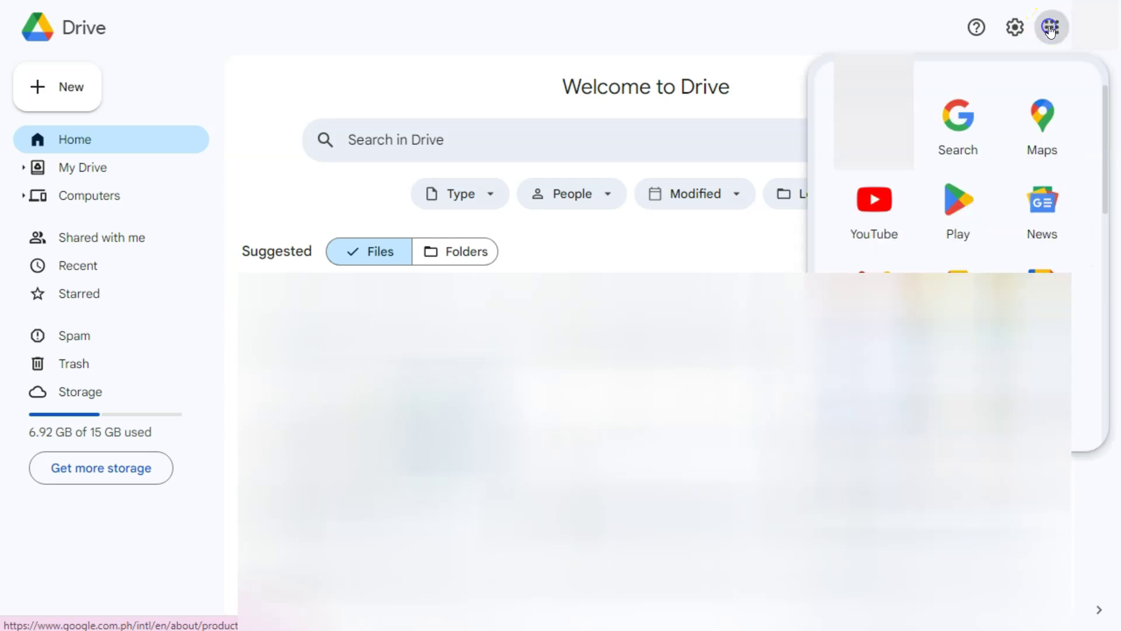
{"action": "scroll", "coordinate": [1081, 237], "scroll_direction": "down", "scroll_amount": 6}
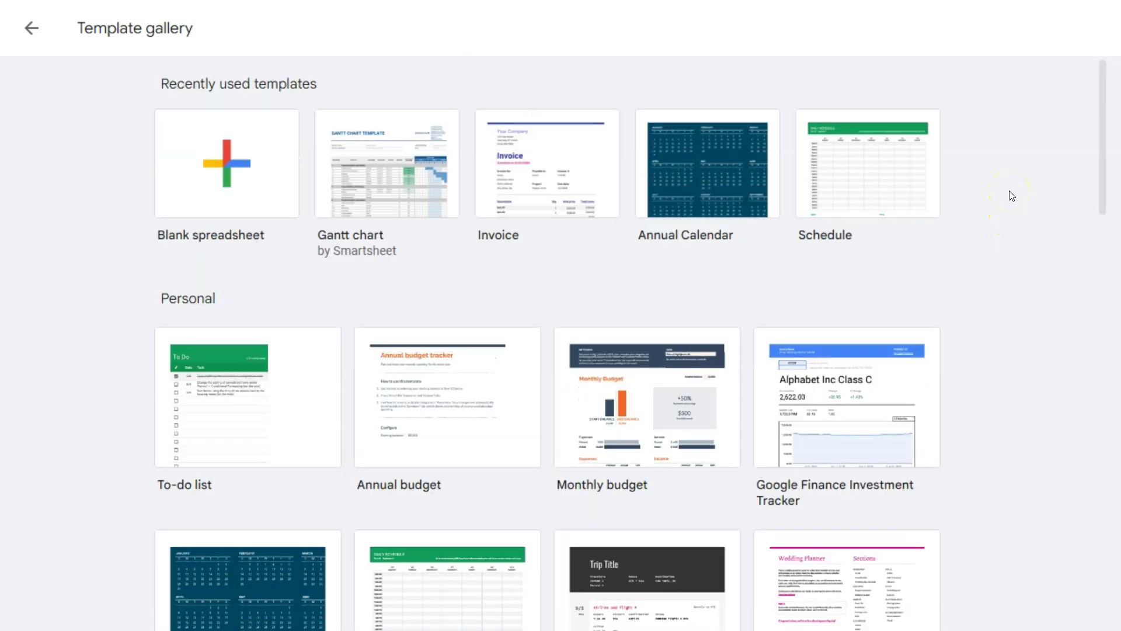
- Scroll the template gallery down to the Smartsheet Gantt chart template under Project management
{"action": "scroll", "coordinate": [1012, 196], "scroll_direction": "down", "scroll_amount": 20}
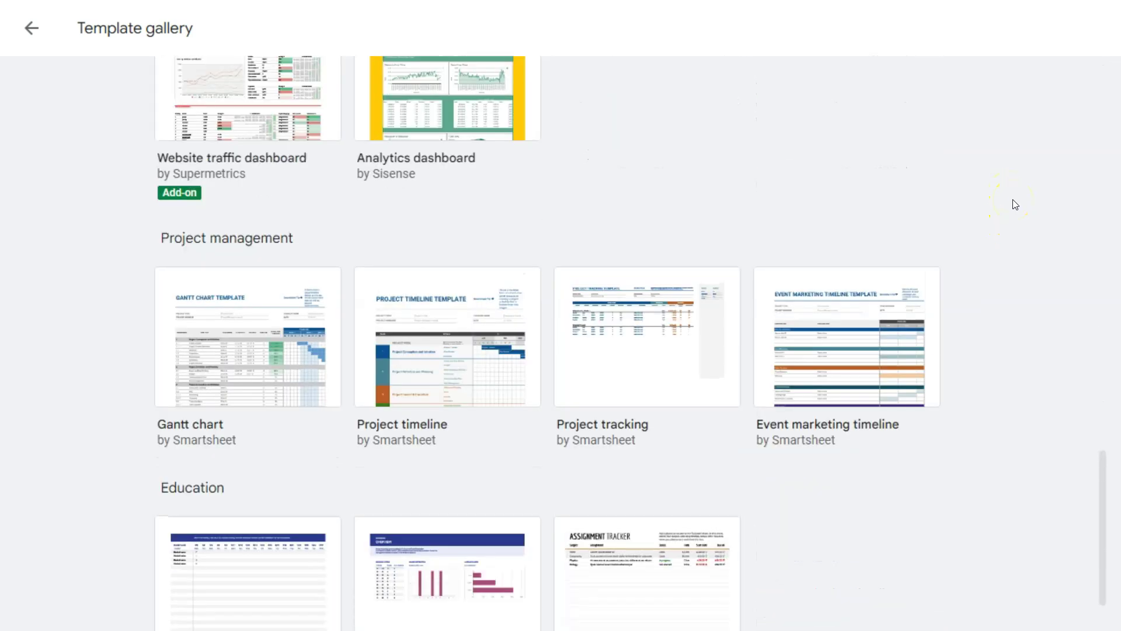
{"action": "scroll", "coordinate": [1014, 204], "scroll_direction": "down", "scroll_amount": 2}
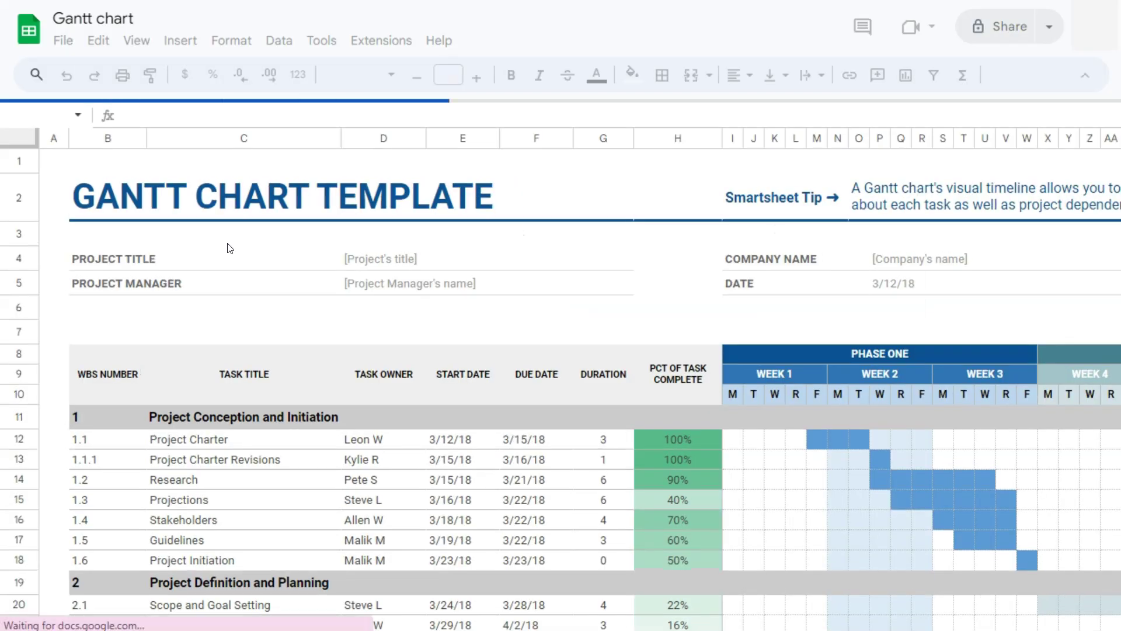
- Select the GANTT CHART TEMPLATE title cell and scroll right through the Phase Two–Four timeline
{"action": "left_click", "coordinate": [561, 203]}
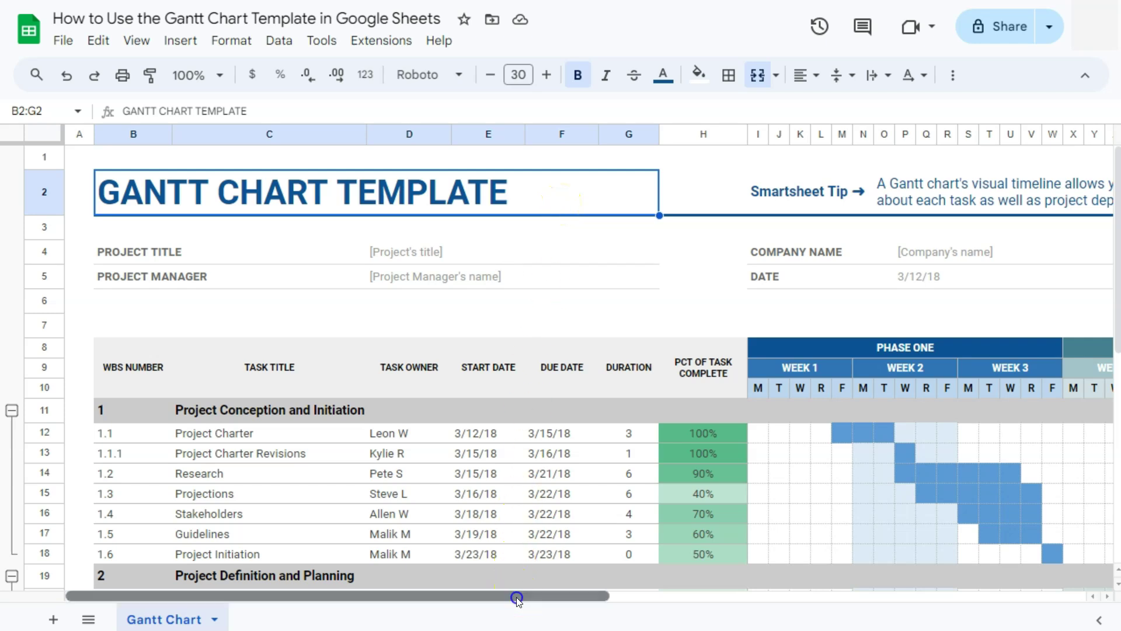
{"action": "left_click_drag", "start_coordinate": [513, 596], "coordinate": [851, 602]}
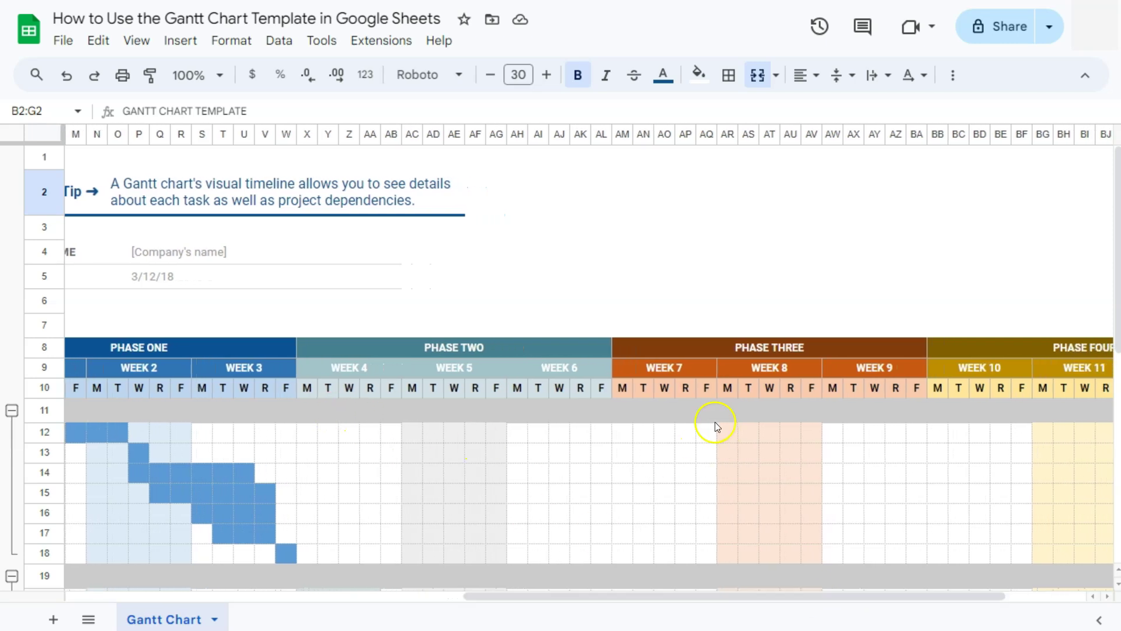
{"action": "left_click_drag", "start_coordinate": [600, 595], "coordinate": [176, 577]}
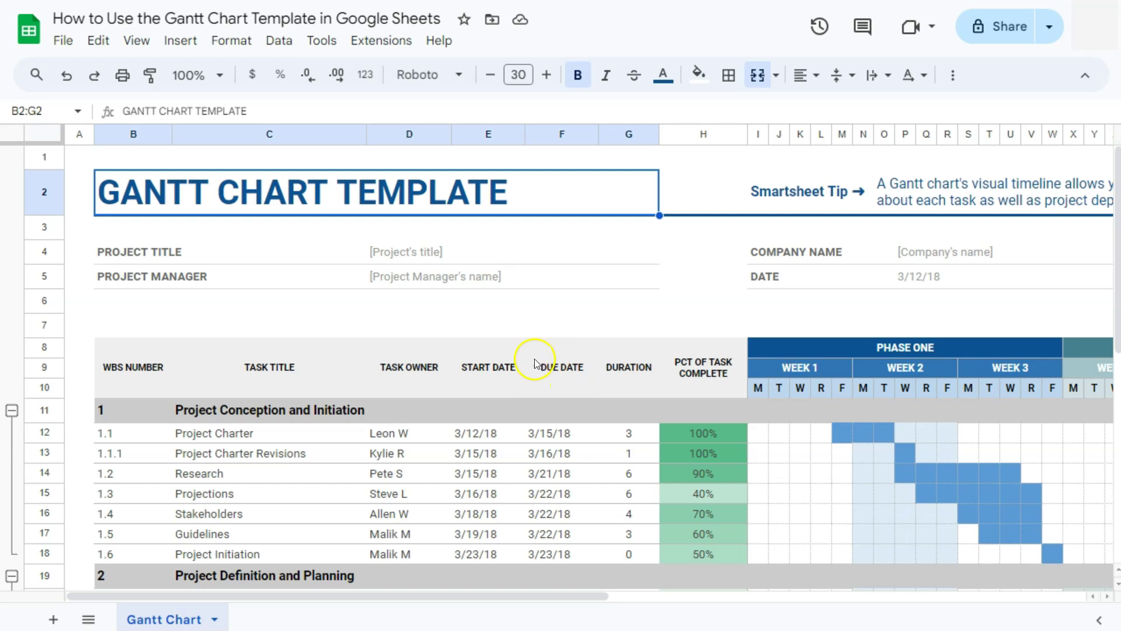
{"action": "scroll", "coordinate": [628, 411], "scroll_direction": "down", "scroll_amount": 3}
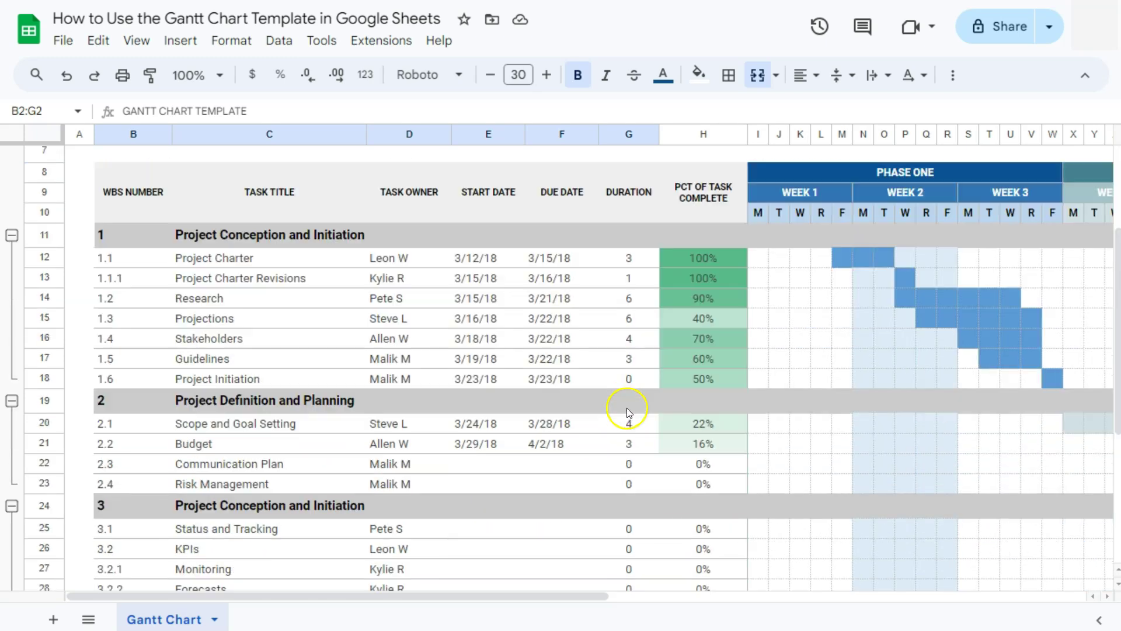
{"action": "scroll", "coordinate": [628, 411], "scroll_direction": "up", "scroll_amount": 2}
{"action": "left_click_drag", "start_coordinate": [604, 596], "coordinate": [1078, 589]}
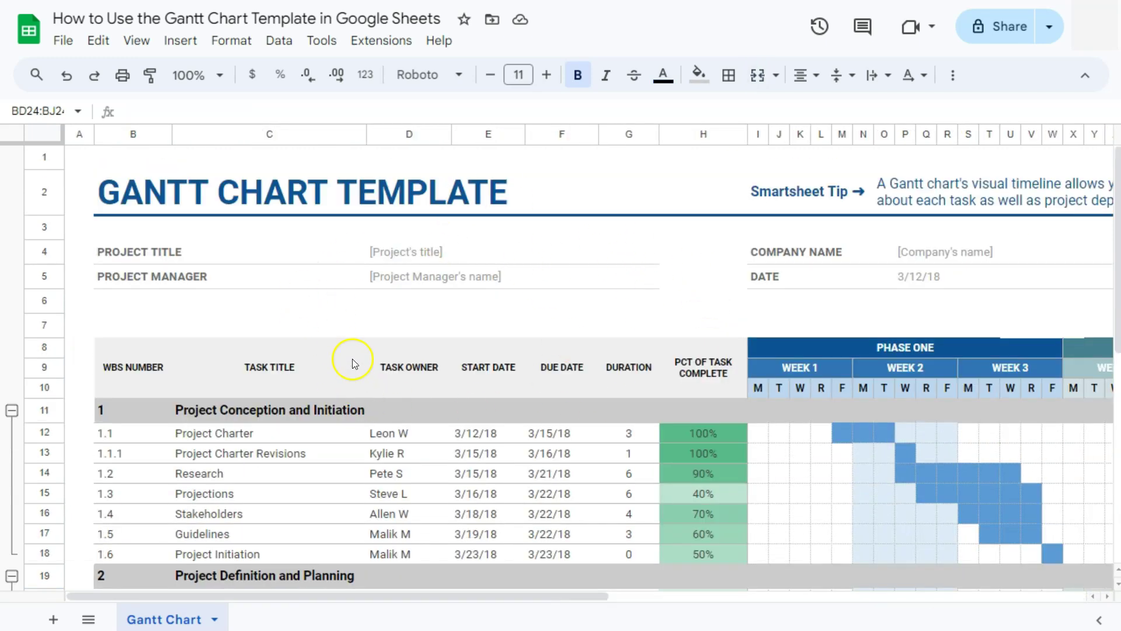
- Scroll down to task rows 7–28, where task groups 1 to 3 and their dates show
{"action": "scroll", "coordinate": [488, 331], "scroll_direction": "down", "scroll_amount": 2}
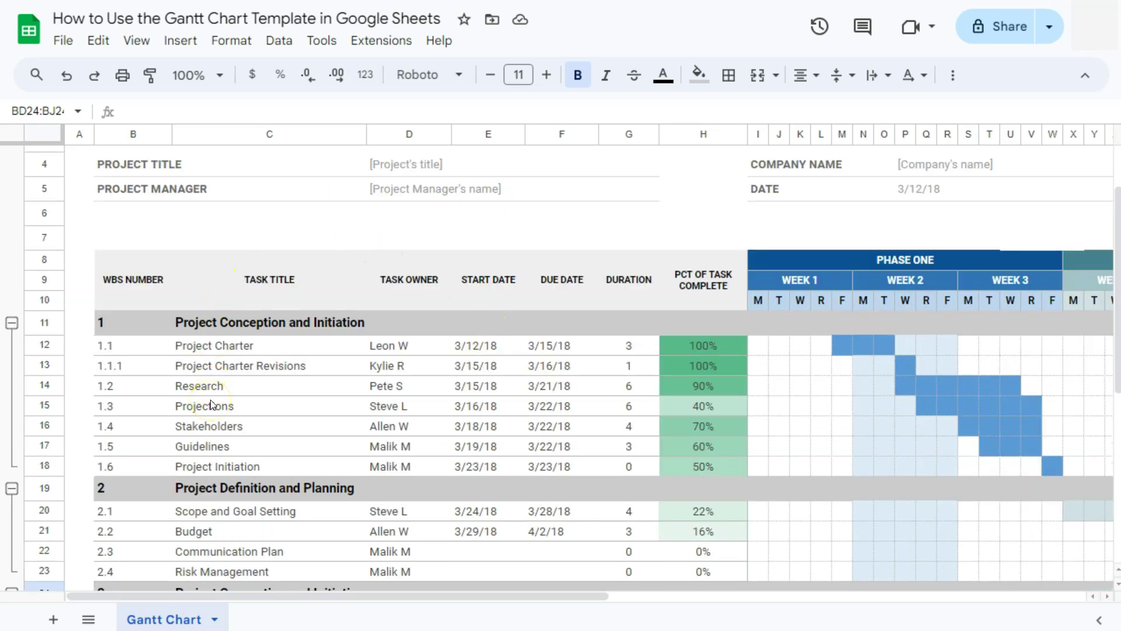
{"action": "scroll", "coordinate": [212, 404], "scroll_direction": "down", "scroll_amount": 3}
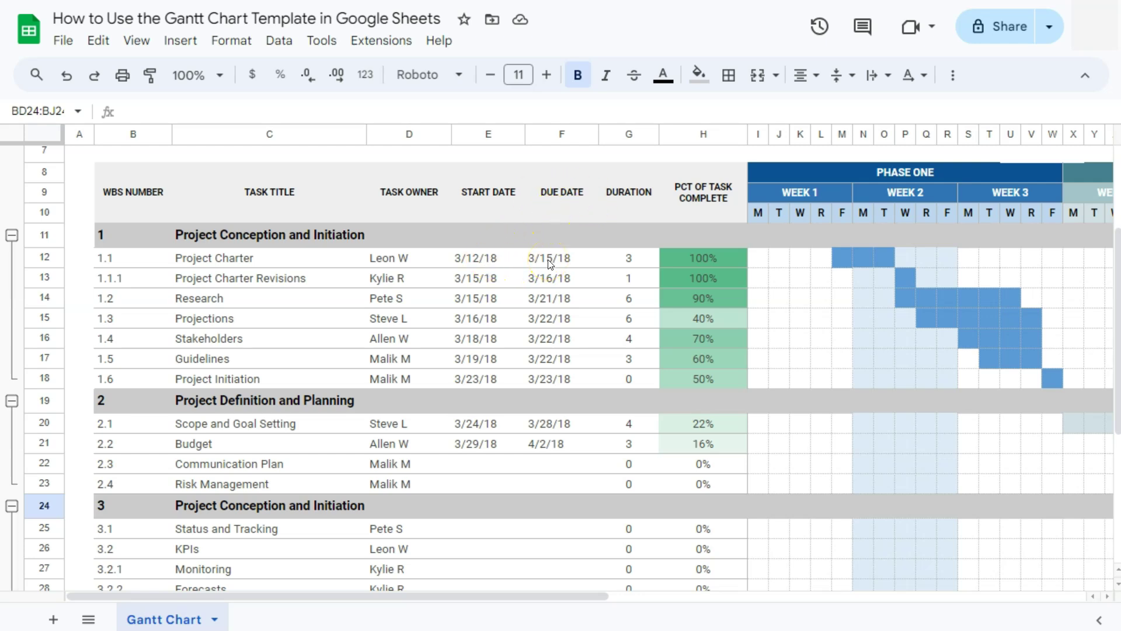
- Inspect G12's Duration formula =DAYS360(E12,F12) without changing it
{"action": "double_click", "coordinate": [625, 257]}
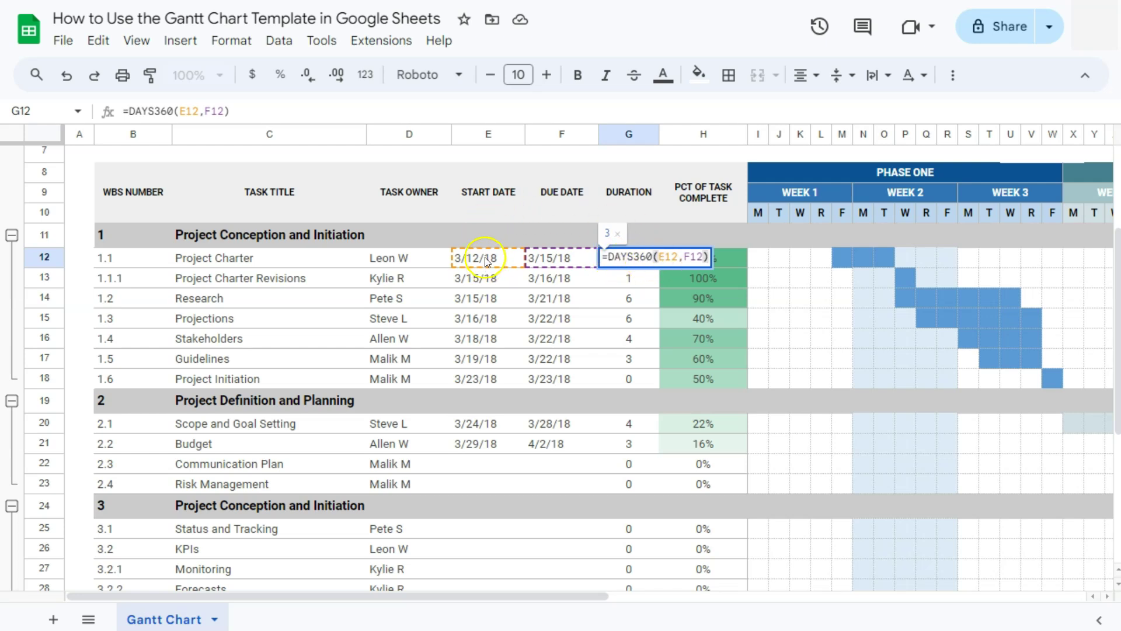
{"action": "key", "text": "Return"}
{"action": "left_click", "coordinate": [633, 261]}
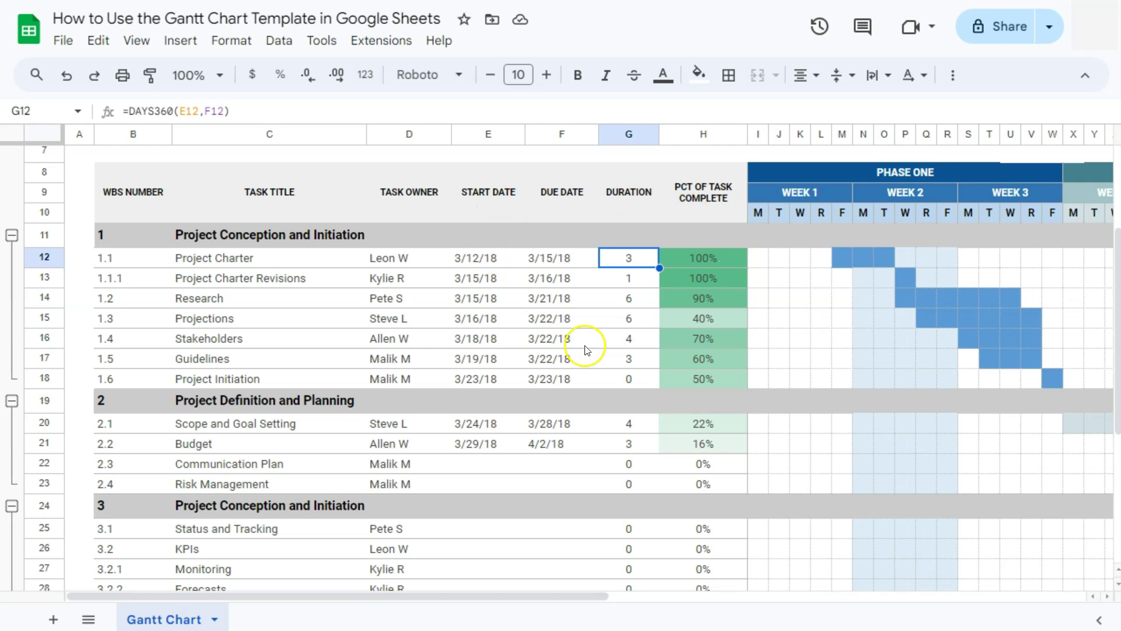
{"action": "left_click_drag", "start_coordinate": [380, 595], "coordinate": [673, 591]}
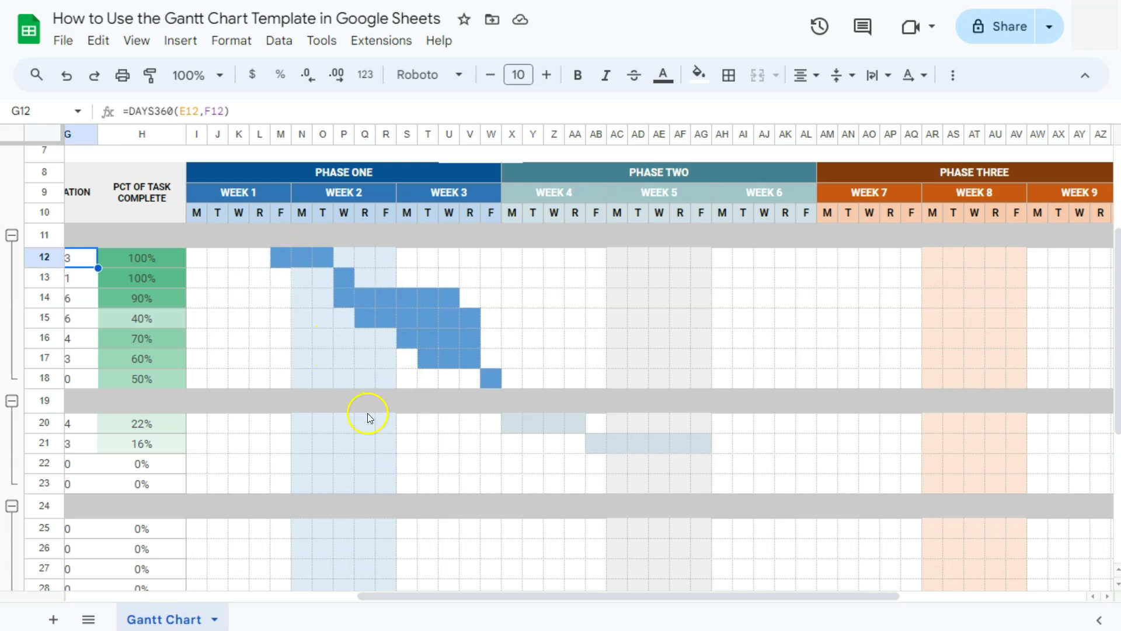
- Return to column A and row 1 to show the GANTT CHART TEMPLATE project header
{"action": "left_click_drag", "start_coordinate": [847, 596], "coordinate": [538, 595]}
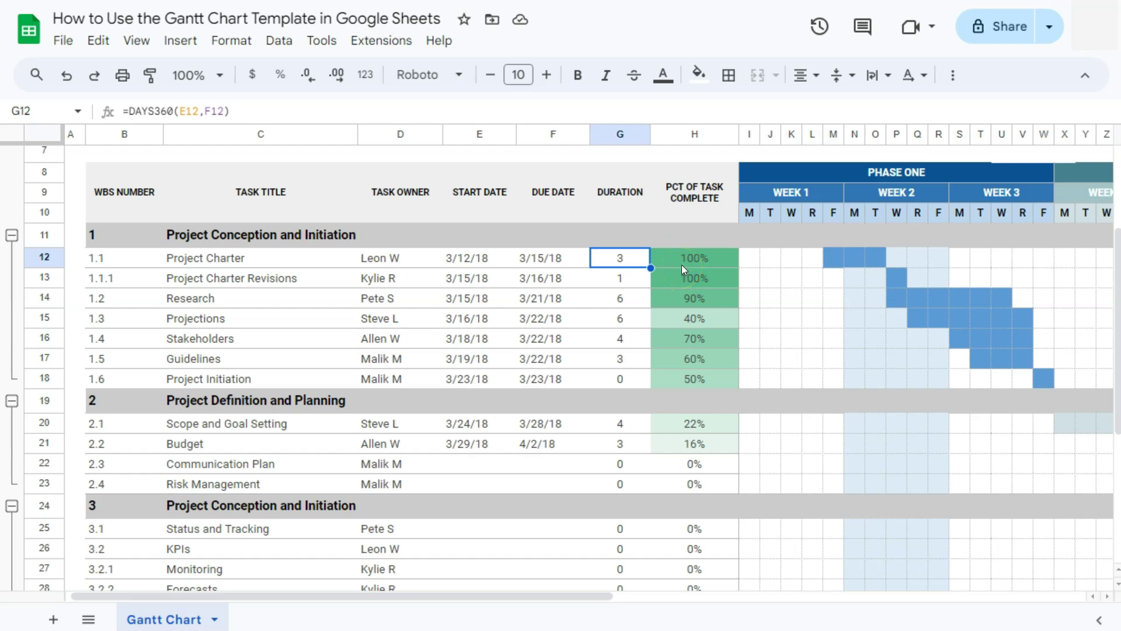
{"action": "left_click_drag", "start_coordinate": [604, 597], "coordinate": [1084, 596]}
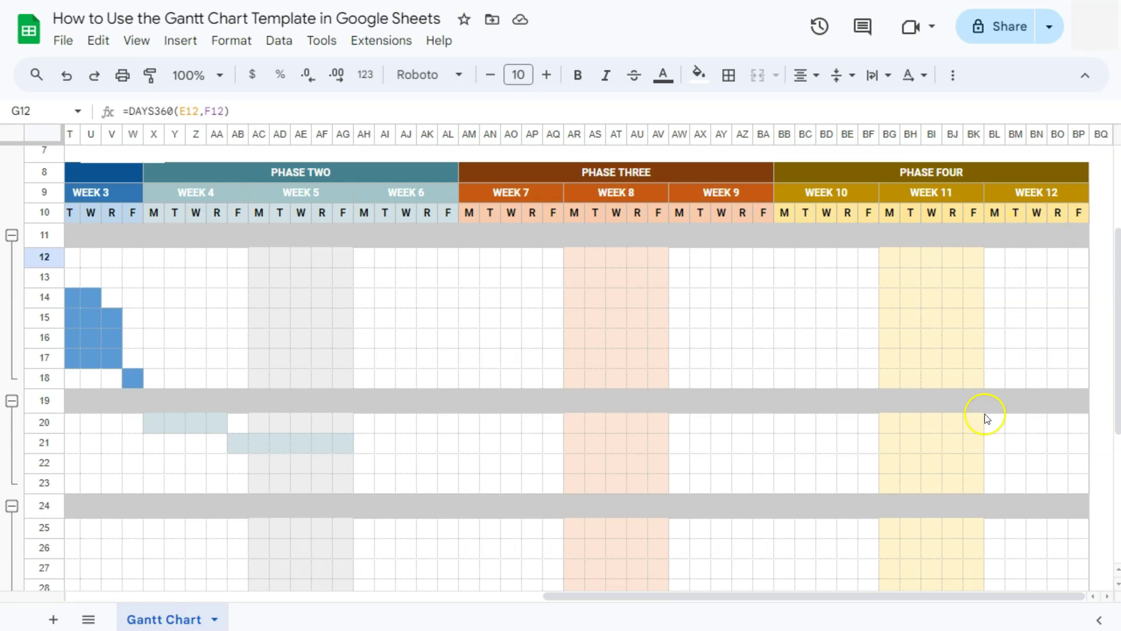
{"action": "left_click_drag", "start_coordinate": [971, 597], "coordinate": [557, 576]}
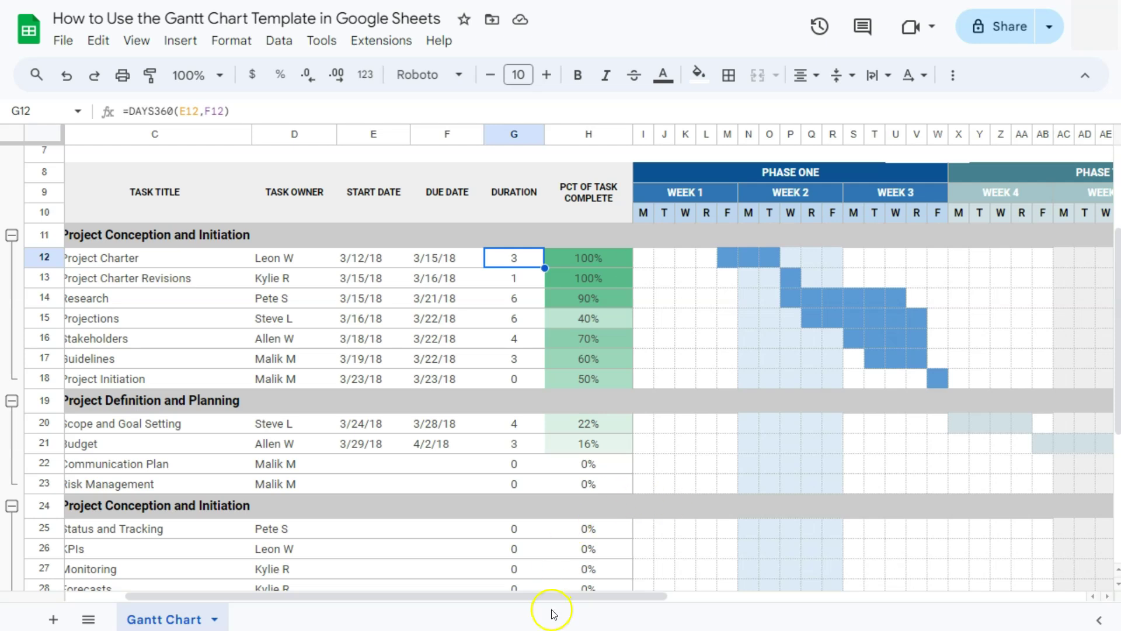
{"action": "left_click_drag", "start_coordinate": [551, 594], "coordinate": [482, 578]}
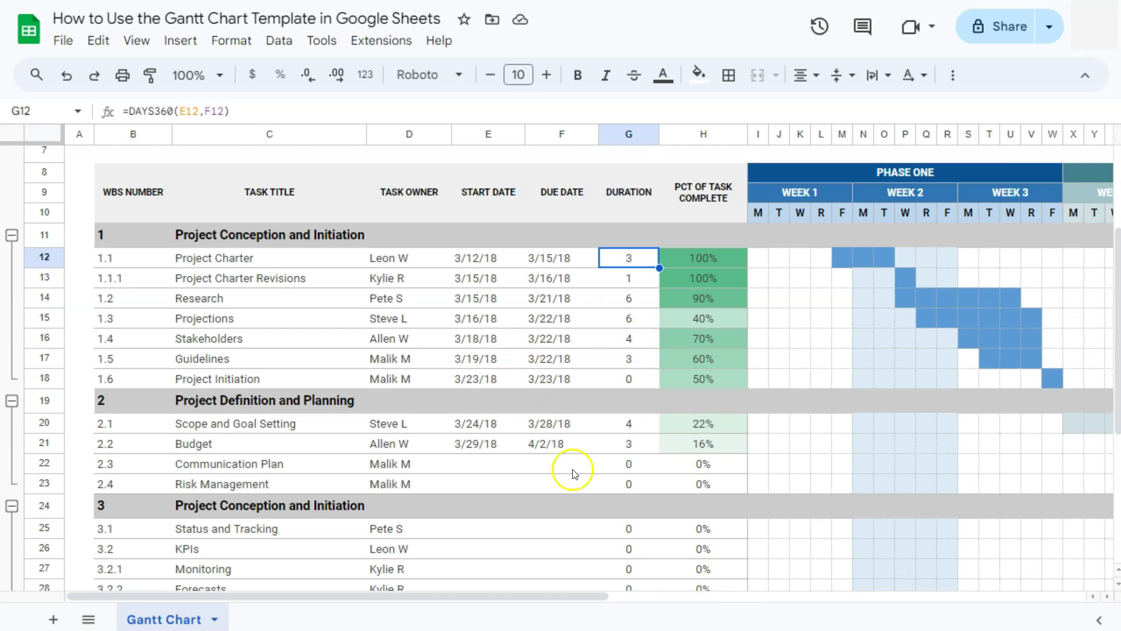
{"action": "scroll", "coordinate": [574, 473], "scroll_direction": "up", "scroll_amount": 3}
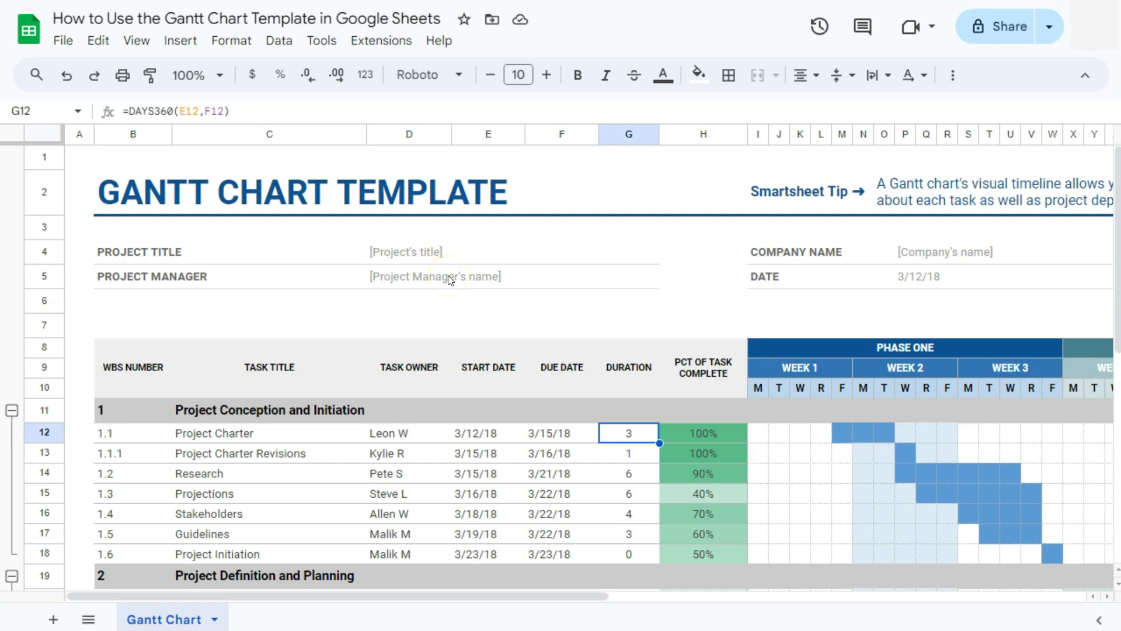
{"action": "double_click", "coordinate": [420, 250]}
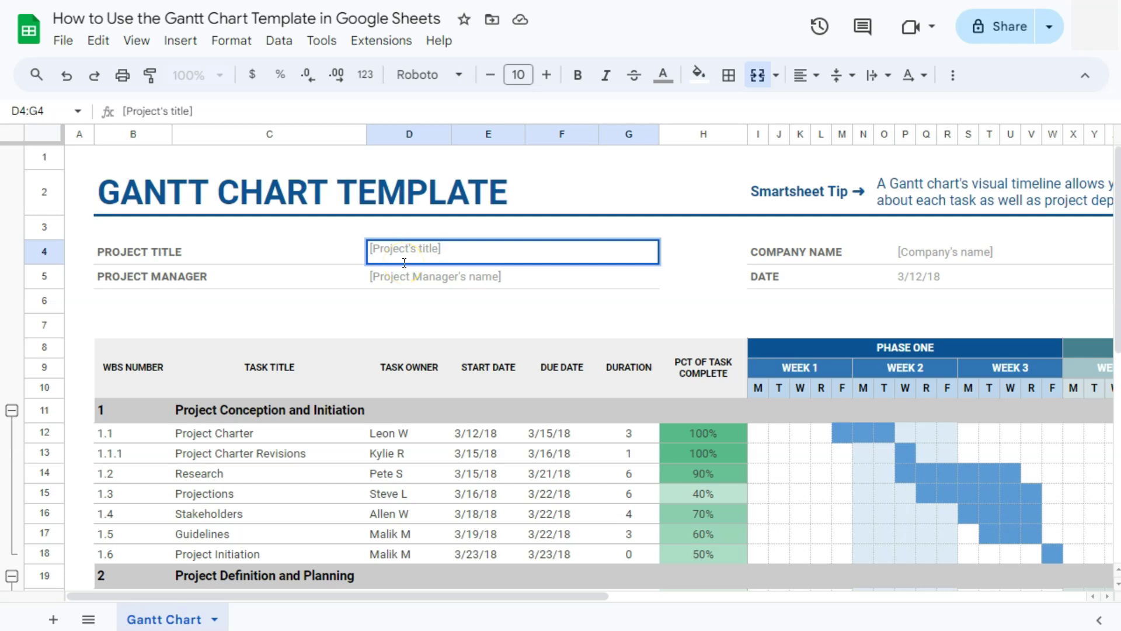
{"action": "scroll", "coordinate": [533, 292], "scroll_direction": "down", "scroll_amount": 3}
{"action": "scroll", "coordinate": [532, 287], "scroll_direction": "down", "scroll_amount": 2}
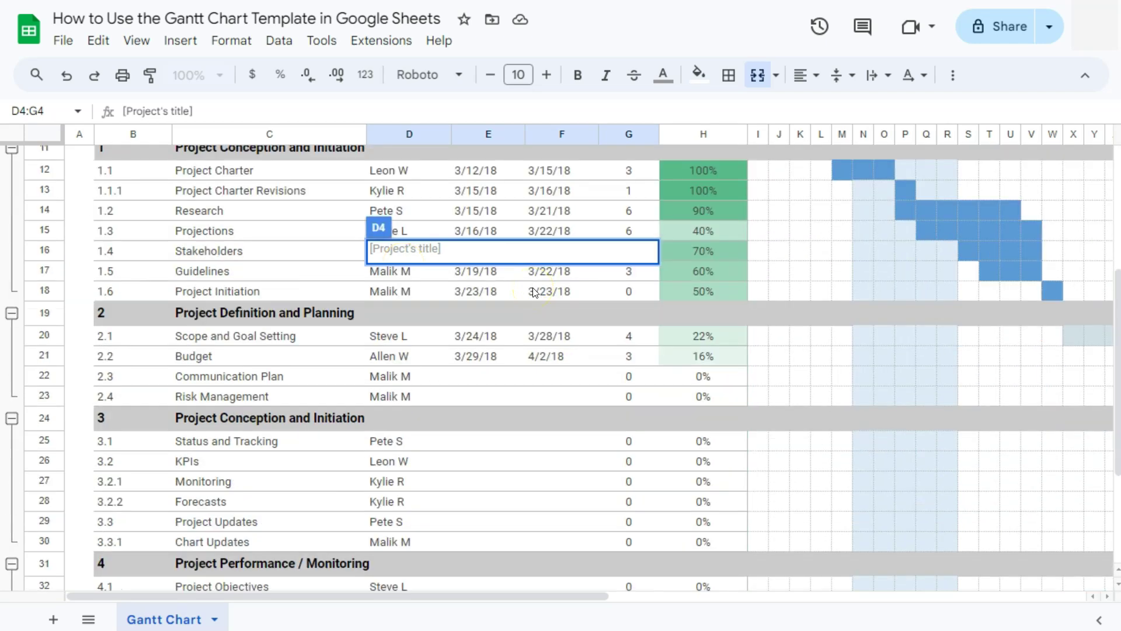
{"action": "scroll", "coordinate": [532, 287], "scroll_direction": "up", "scroll_amount": 6}
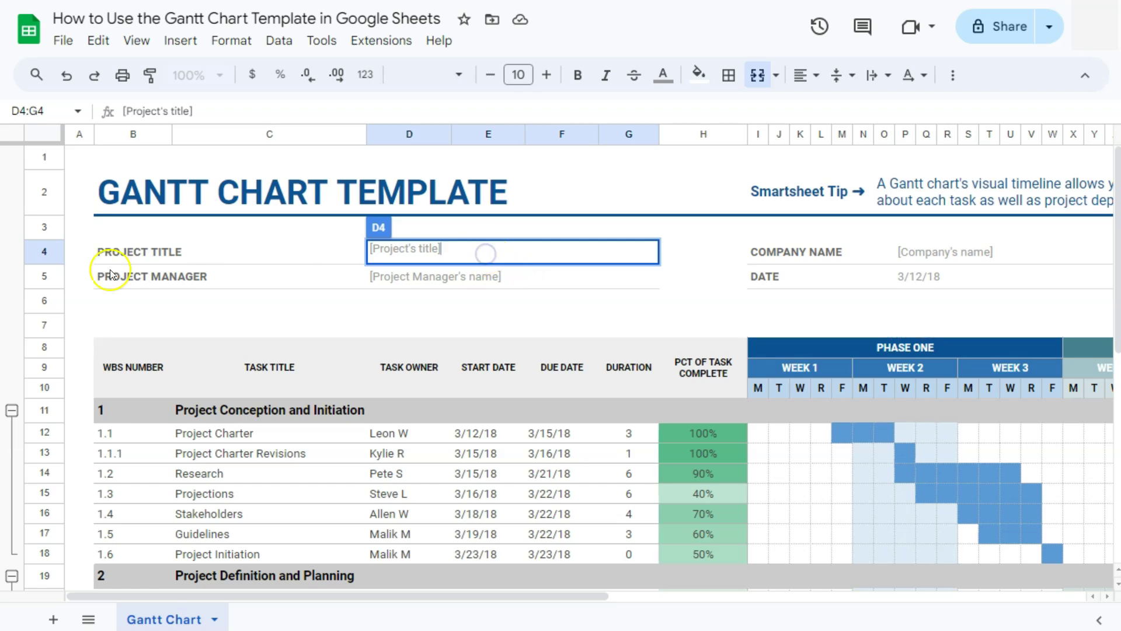
{"action": "scroll", "coordinate": [35, 421], "scroll_direction": "down", "scroll_amount": 3}
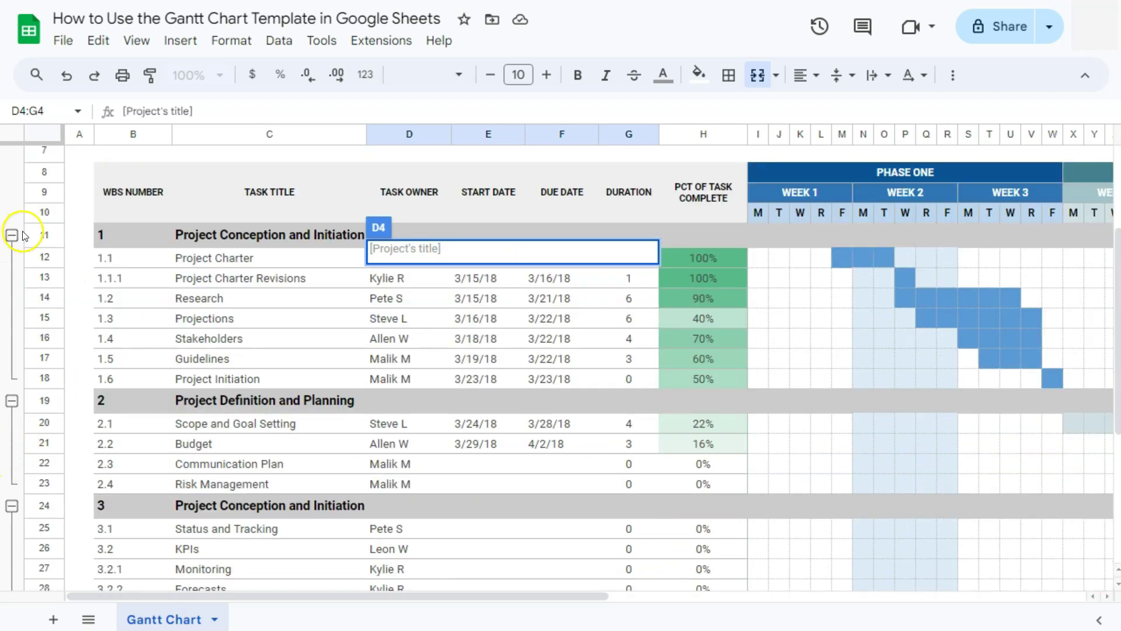
{"action": "scroll", "coordinate": [23, 424], "scroll_direction": "down", "scroll_amount": 5}
{"action": "key", "text": "Return"}
{"action": "scroll", "coordinate": [462, 279], "scroll_direction": "up", "scroll_amount": 4}
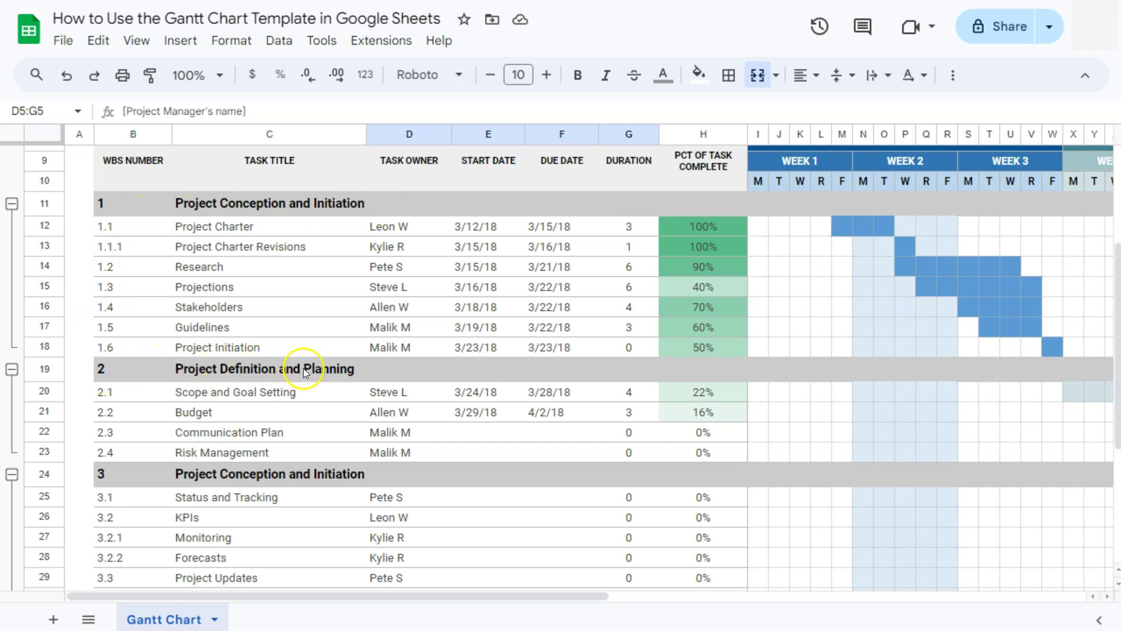
- Collapse the Project Performance / Monitoring group and task group 3
{"action": "scroll", "coordinate": [348, 370], "scroll_direction": "down", "scroll_amount": 3}
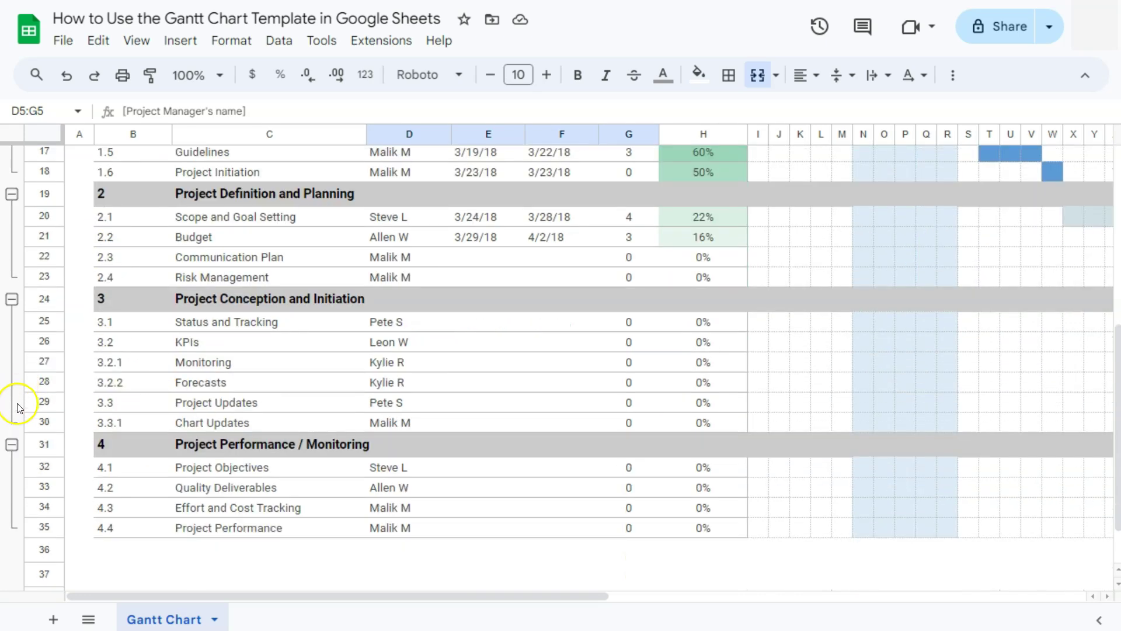
{"action": "left_click", "coordinate": [12, 448]}
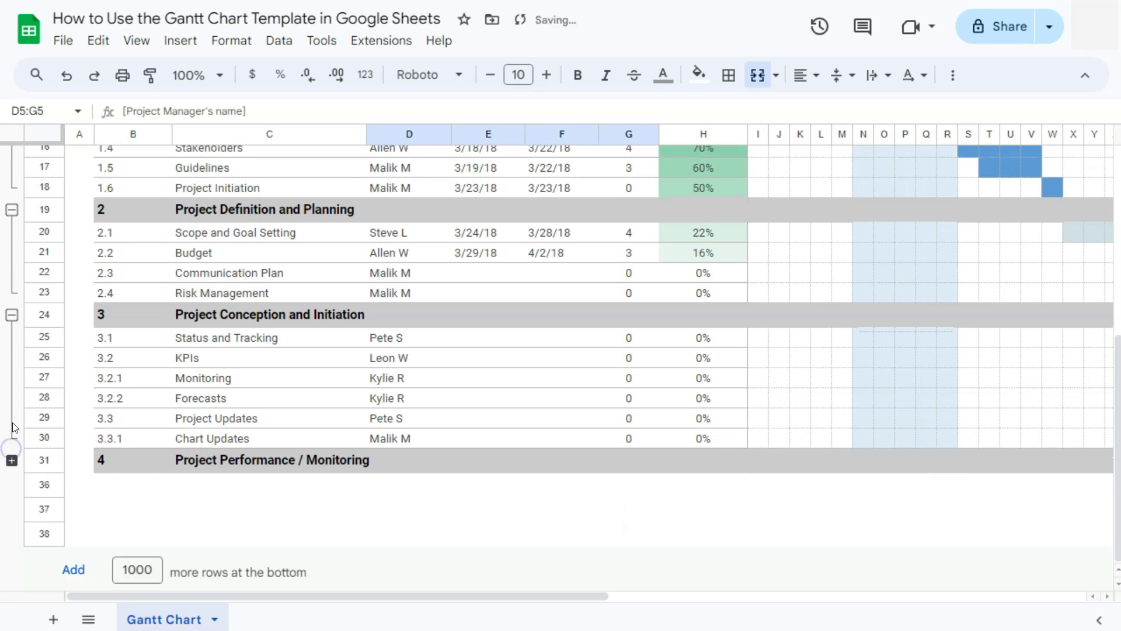
{"action": "left_click", "coordinate": [12, 313]}
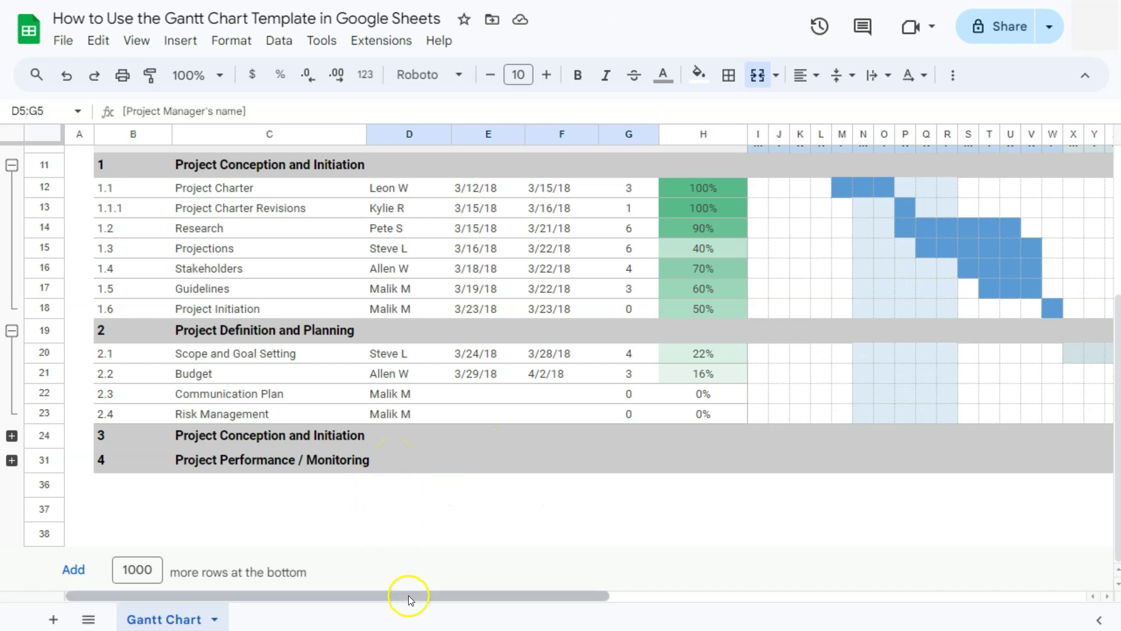
- Re-expand group 3 to show tasks 3.1 to 3.3.1, then select a single cell
{"action": "left_click_drag", "start_coordinate": [408, 595], "coordinate": [364, 594]}
{"action": "left_click_drag", "start_coordinate": [480, 597], "coordinate": [553, 597]}
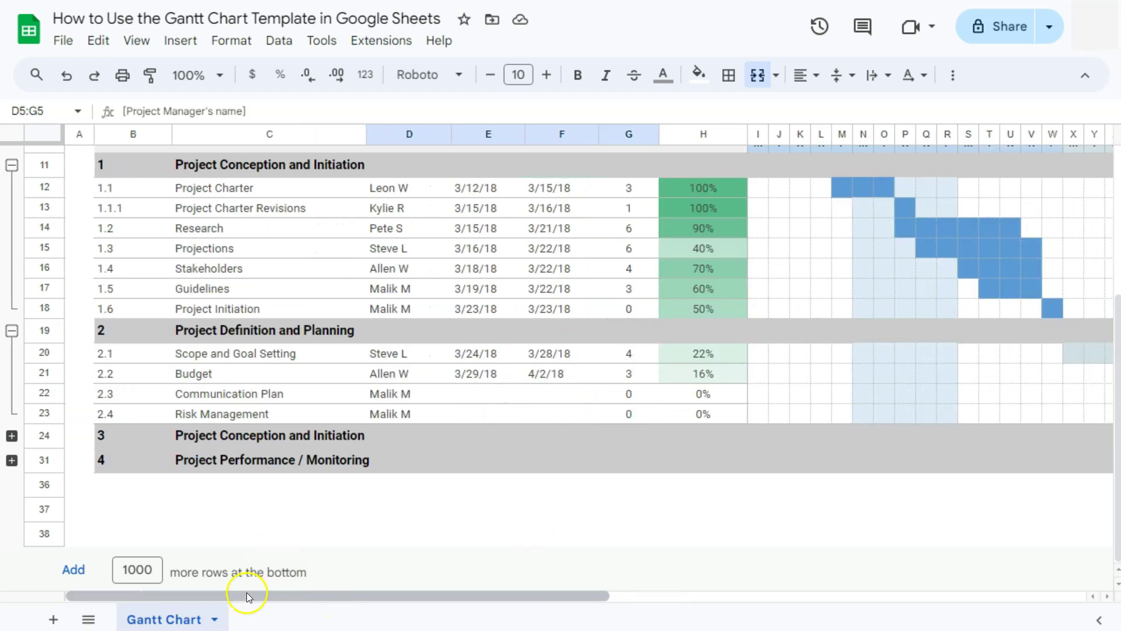
{"action": "left_click_drag", "start_coordinate": [274, 596], "coordinate": [201, 596]}
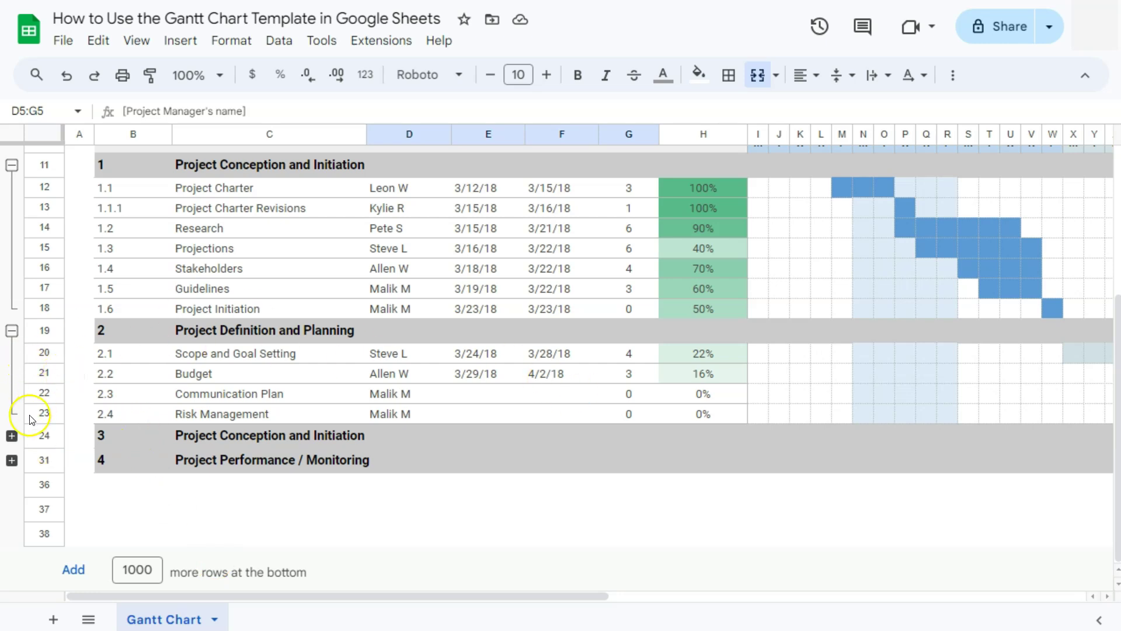
{"action": "left_click", "coordinate": [12, 436]}
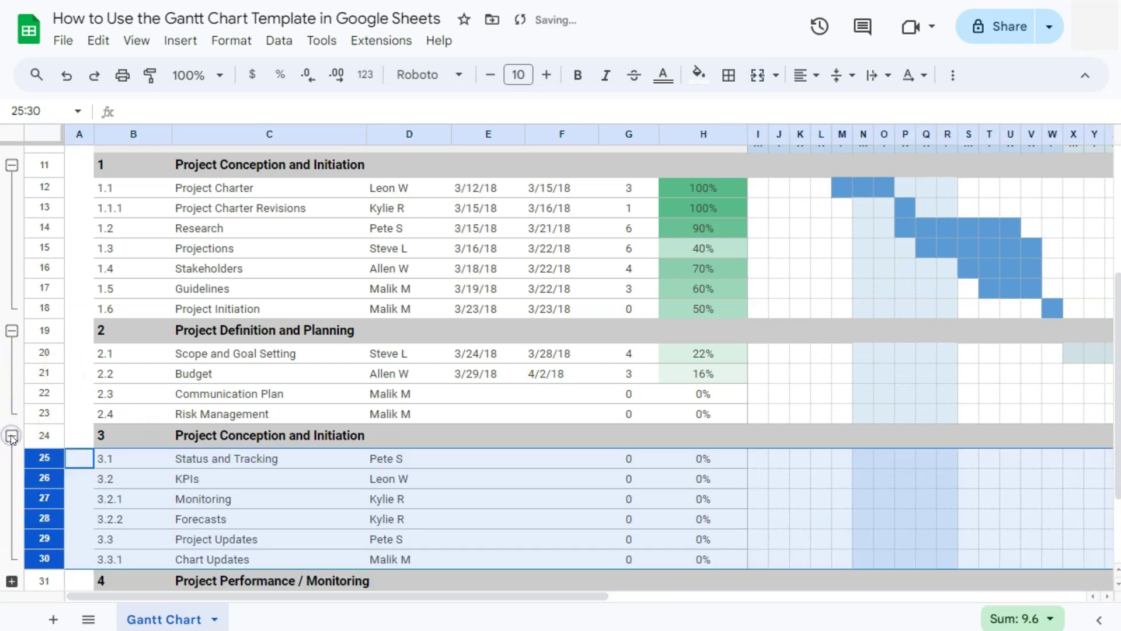
{"action": "left_click_drag", "start_coordinate": [283, 597], "coordinate": [488, 597]}
{"action": "left_click", "coordinate": [572, 465]}
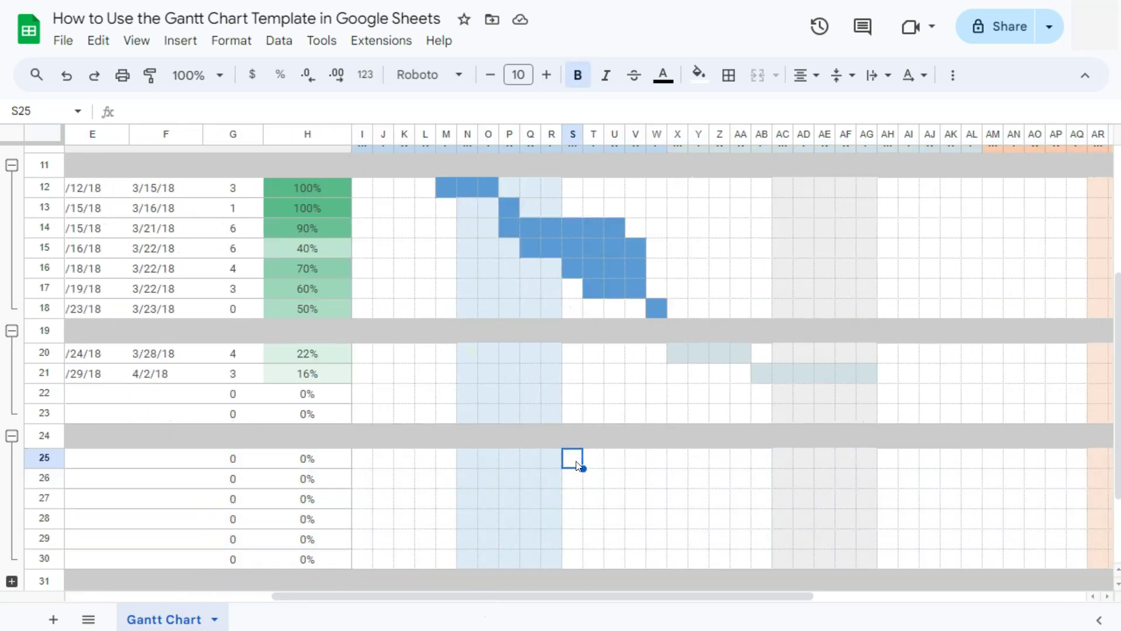
{"action": "left_click_drag", "start_coordinate": [608, 596], "coordinate": [412, 623]}
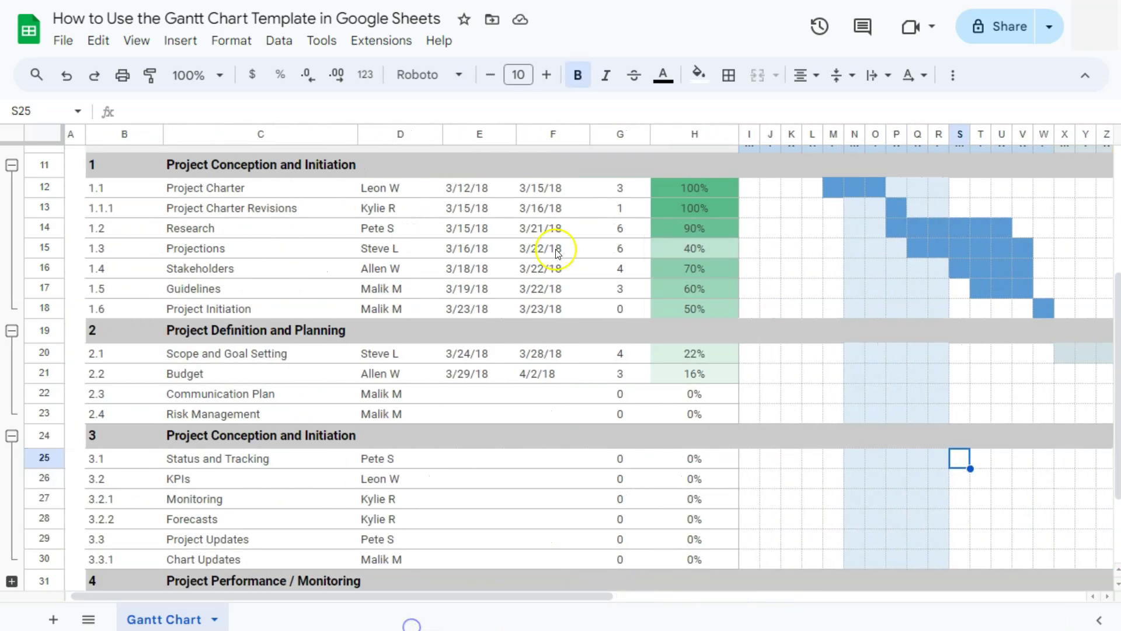
{"action": "scroll", "coordinate": [409, 435], "scroll_direction": "up", "scroll_amount": 5}
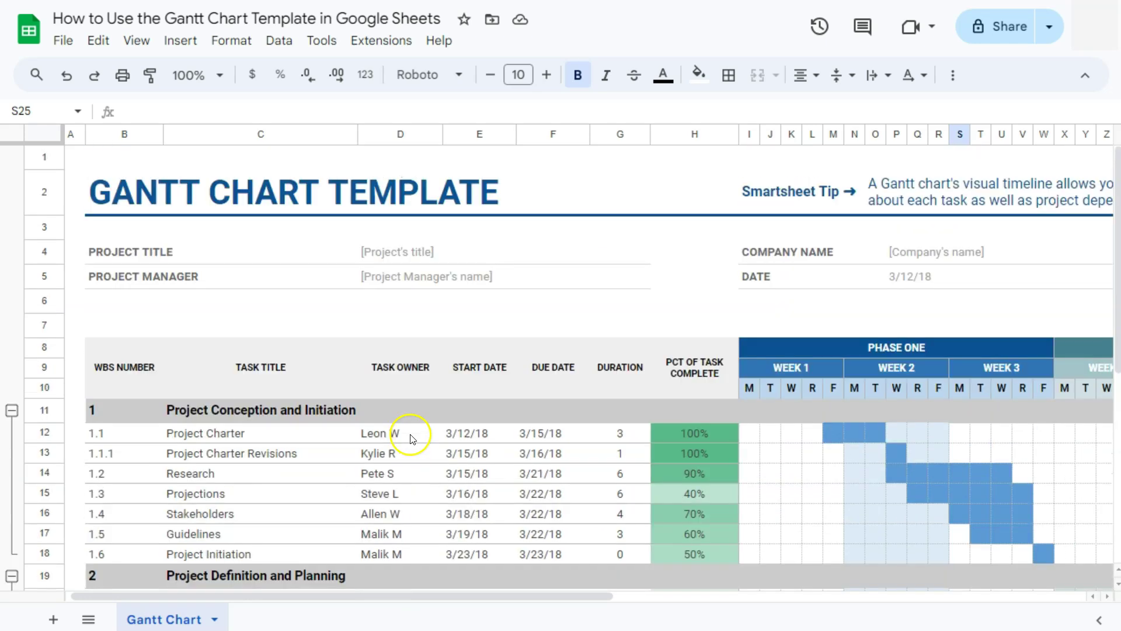